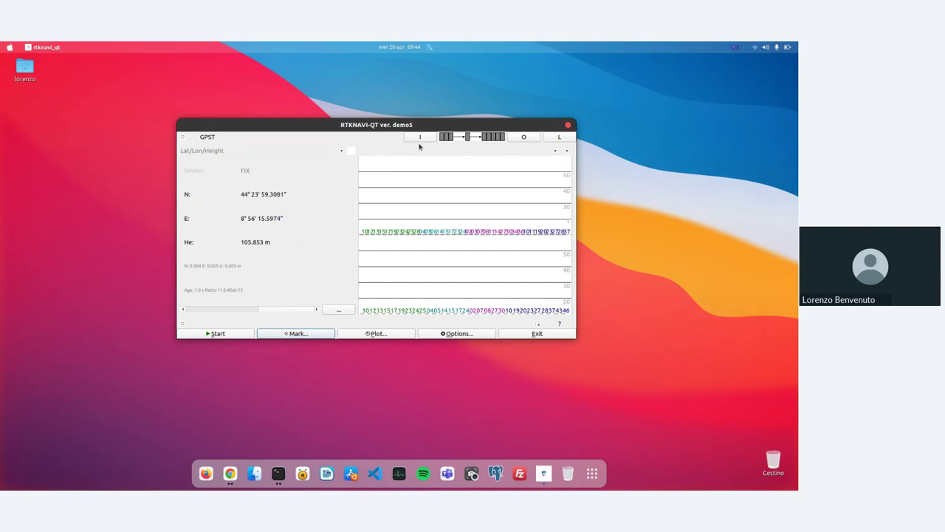
Make the base station input an NTRIP Client and bring up its caster connection options.
left_click(423, 138)
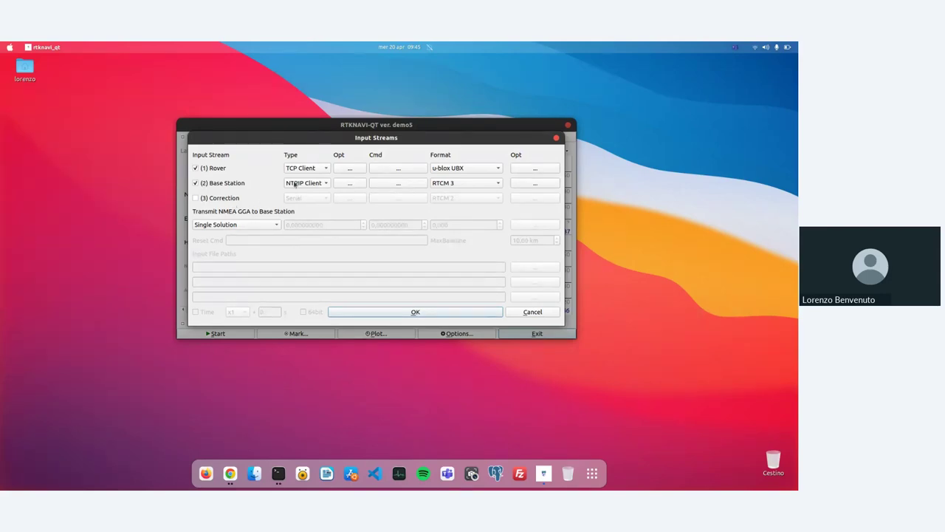
left_click(328, 185)
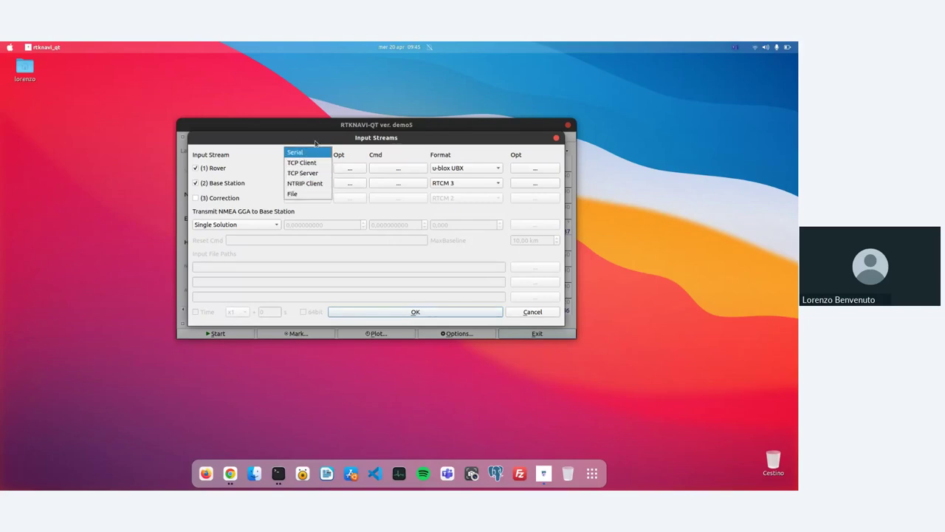
left_click(305, 183)
left_click(348, 184)
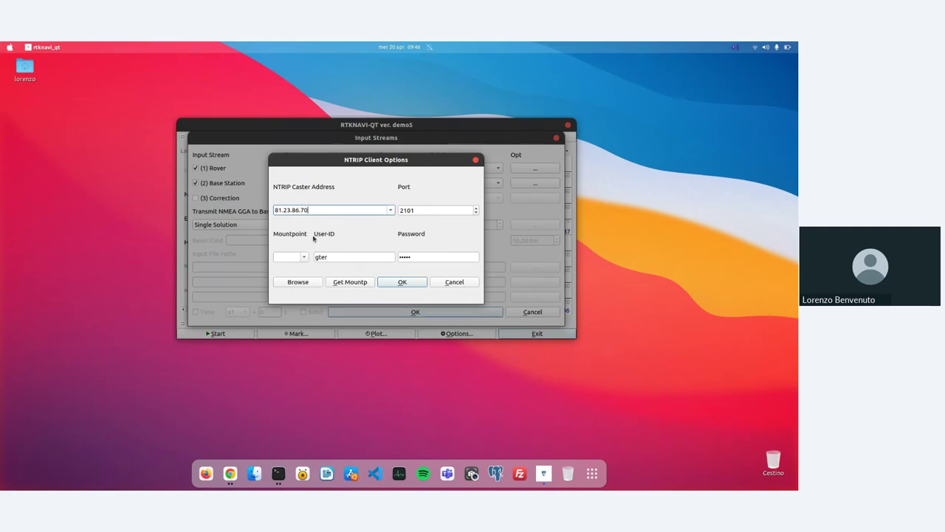
Fetch the caster's mountpoint list, select VRS3 for the base station, and confirm.
left_click(292, 257)
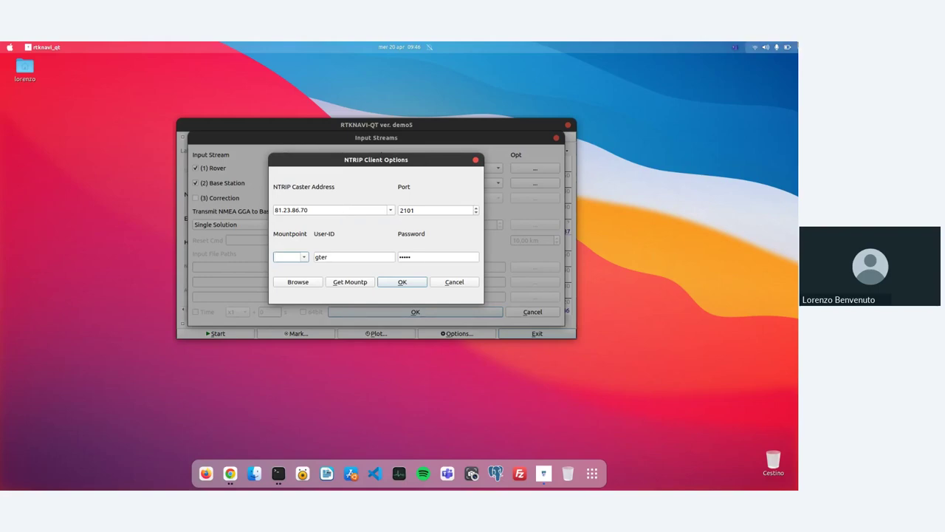
left_click(348, 284)
left_click(304, 258)
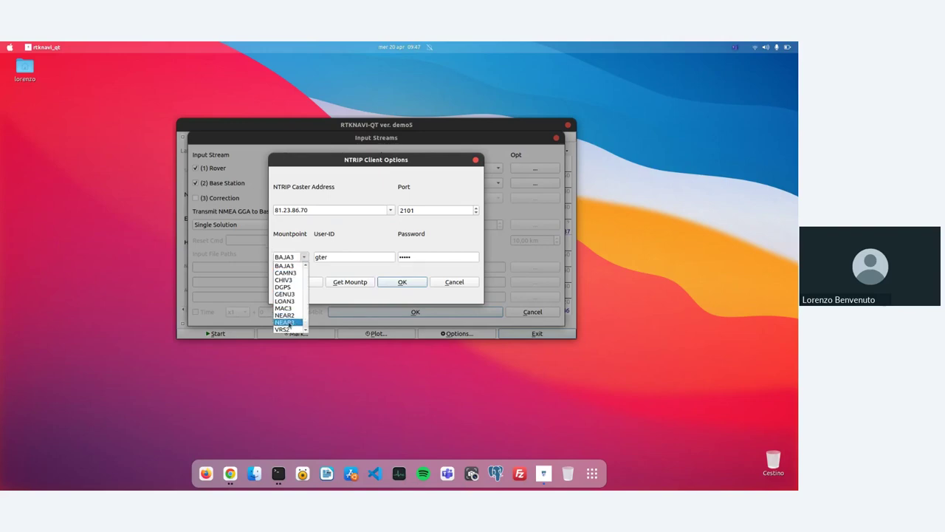
scroll(290, 320, "down", 1)
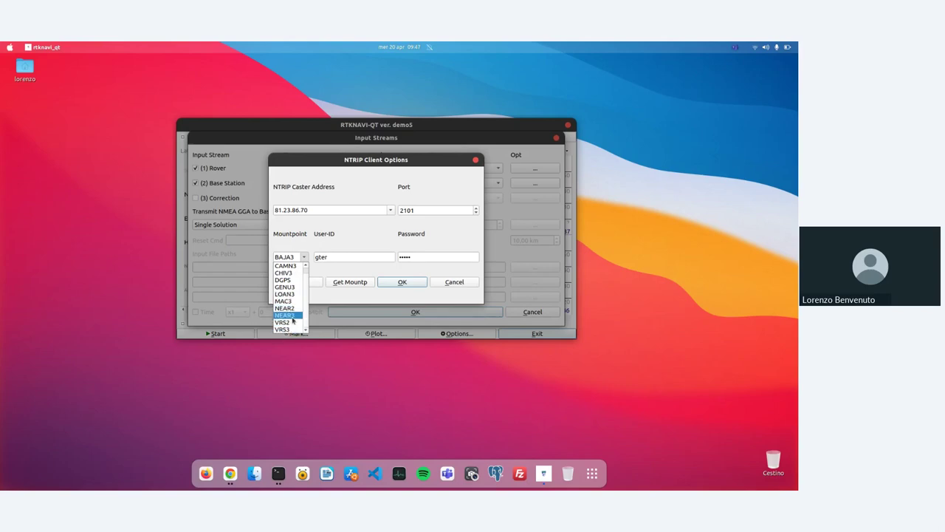
scroll(293, 320, "up", 1)
scroll(287, 313, "down", 1)
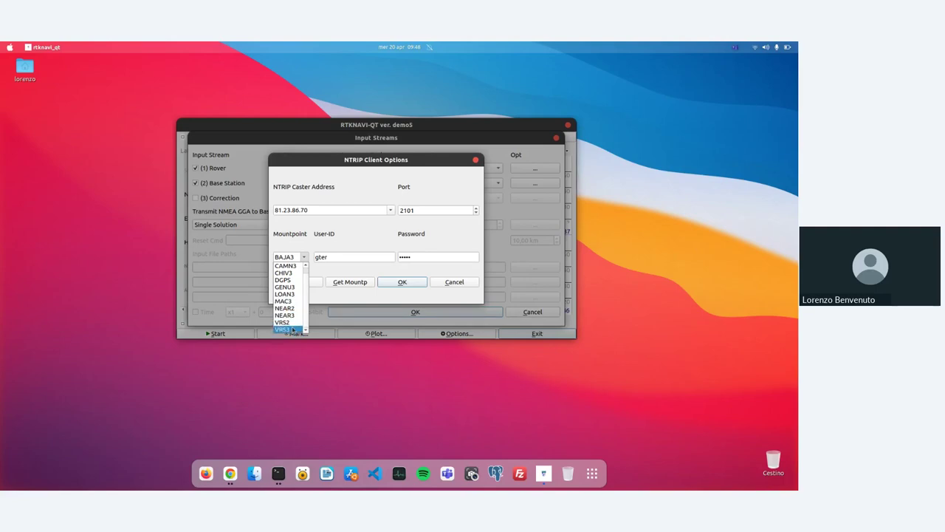
left_click(293, 329)
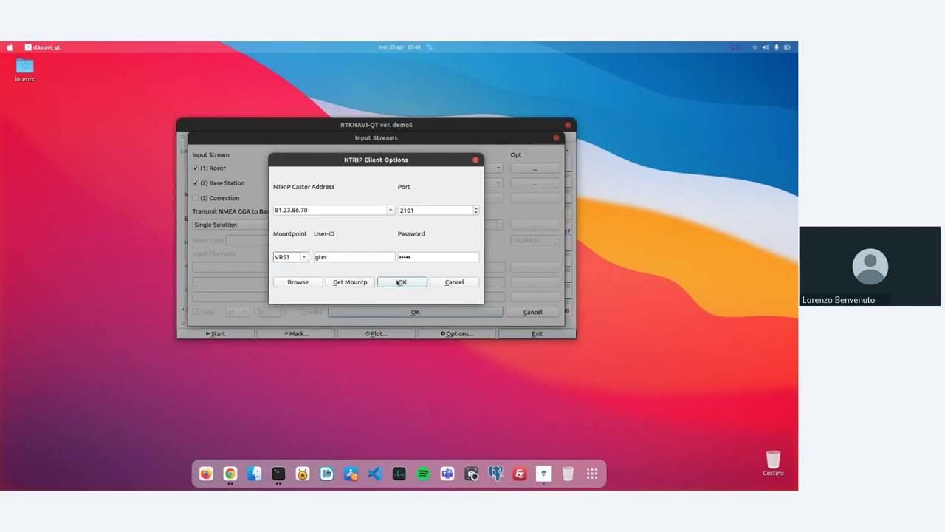
left_click(401, 282)
Set the base station stream format to RTCM 3.
left_click(458, 183)
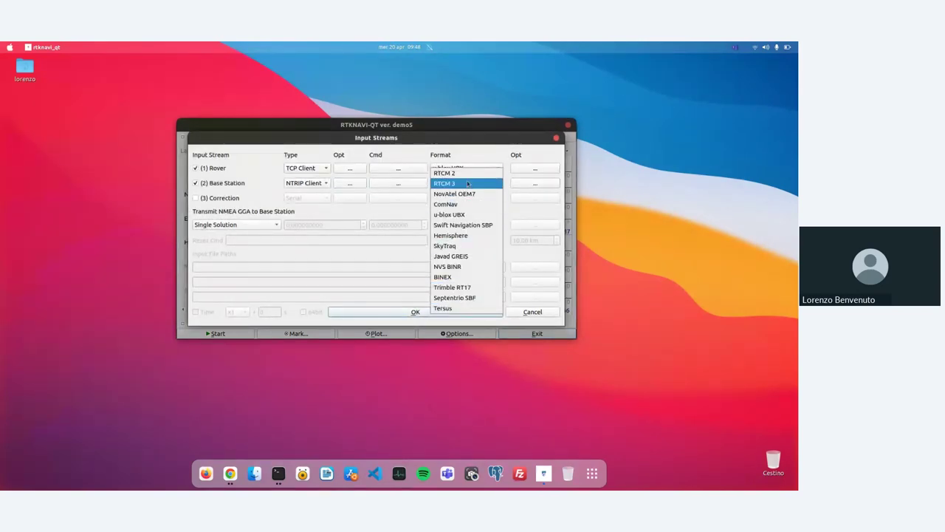
left_click(460, 184)
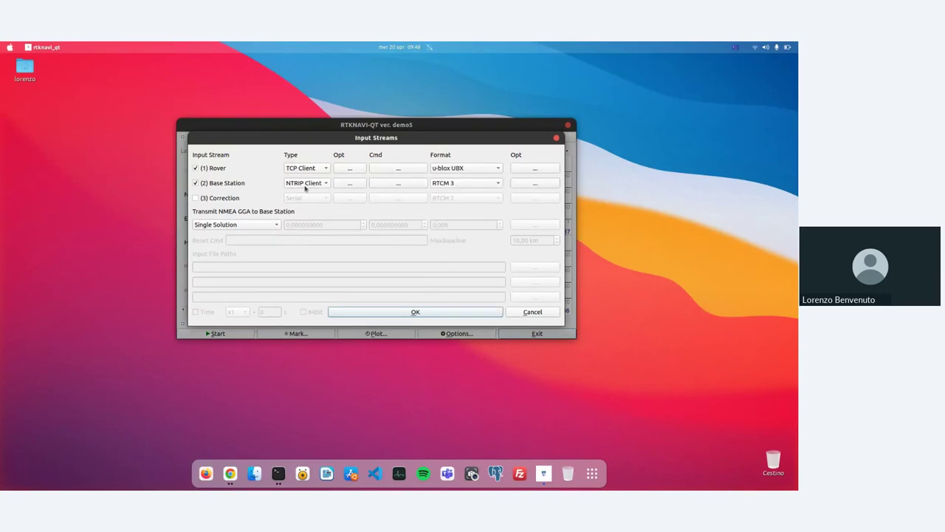
left_click(362, 184)
Reselect VRS3 as the base mountpoint and apply the input stream settings.
left_click(308, 257)
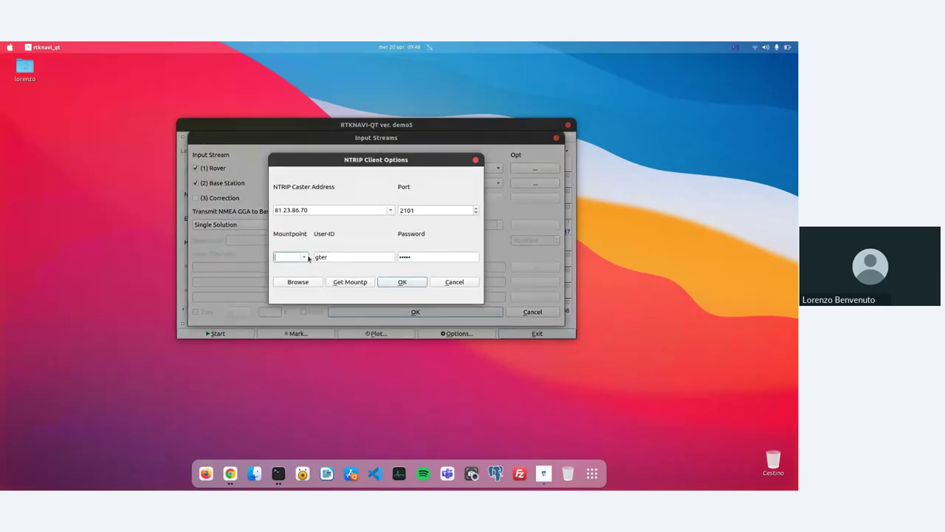
type("BAJA3")
left_click(305, 257)
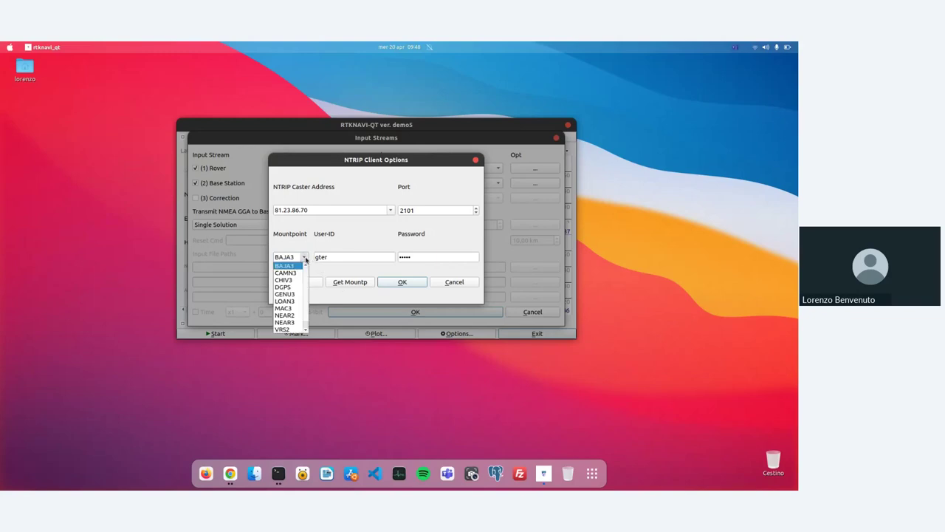
scroll(294, 330, "down", 1)
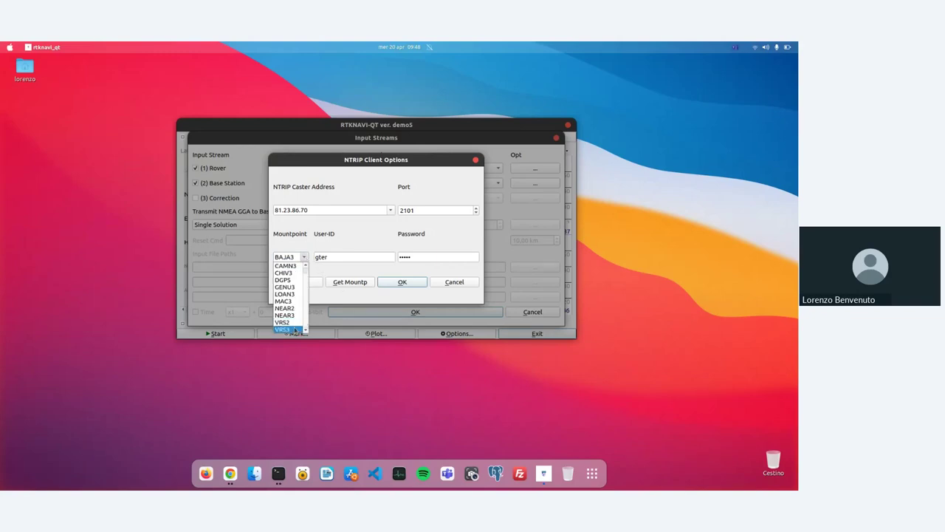
left_click(293, 329)
left_click(406, 288)
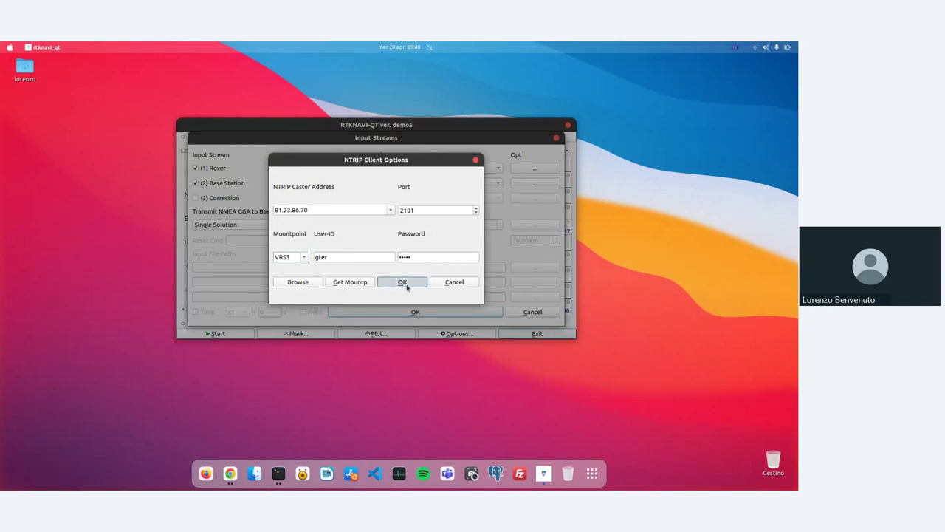
left_click(410, 312)
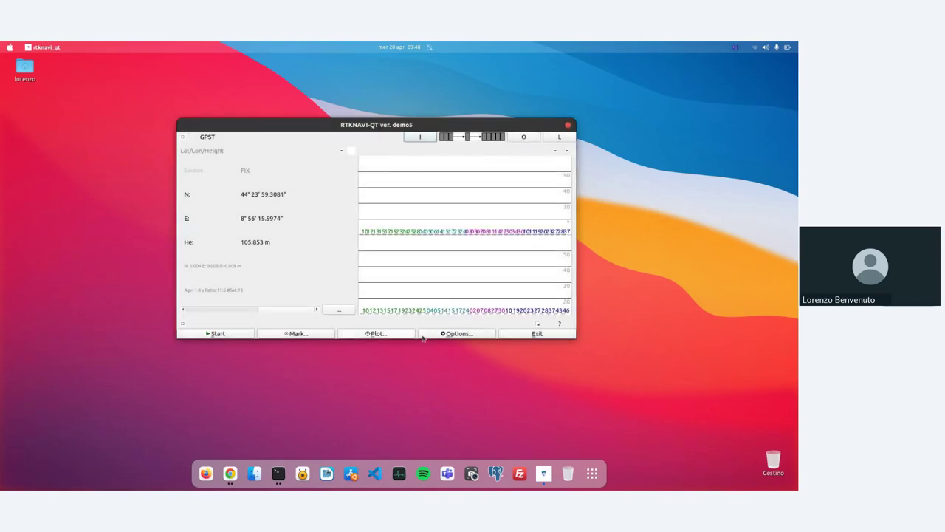
Set positioning mode to Static, exclude GLONASS and BDS, then view the Positions settings.
left_click(455, 334)
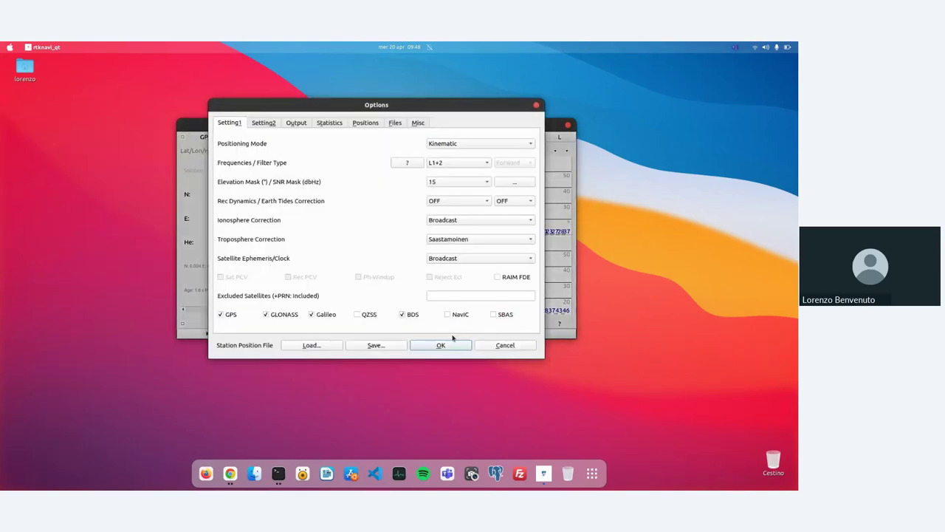
left_click(497, 149)
left_click(495, 151)
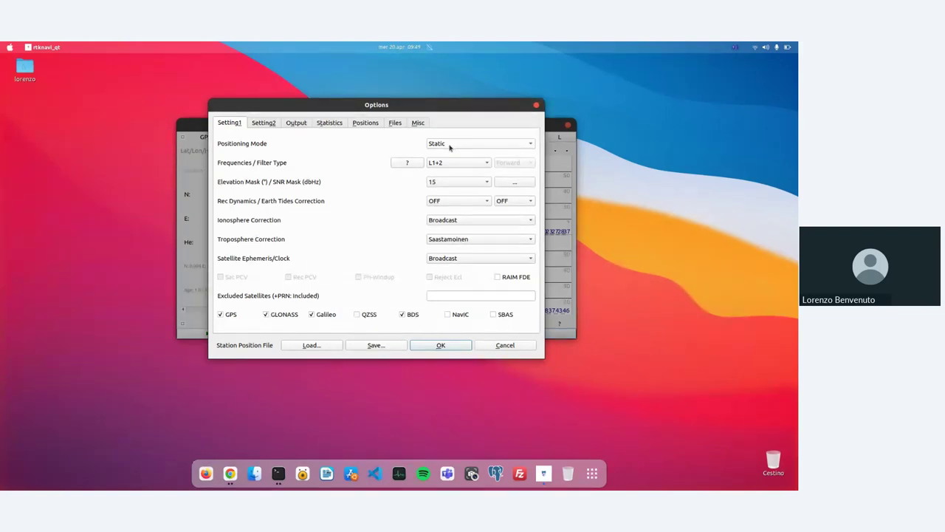
left_click(274, 317)
left_click(404, 315)
left_click(365, 123)
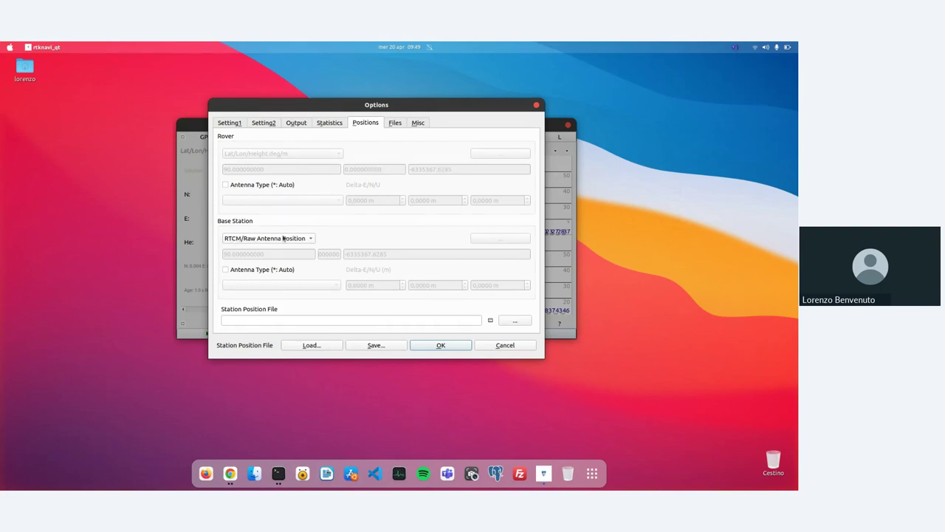
Show the Misc options with the 10 ms process cycle and 32768-byte buffer size.
left_click(418, 123)
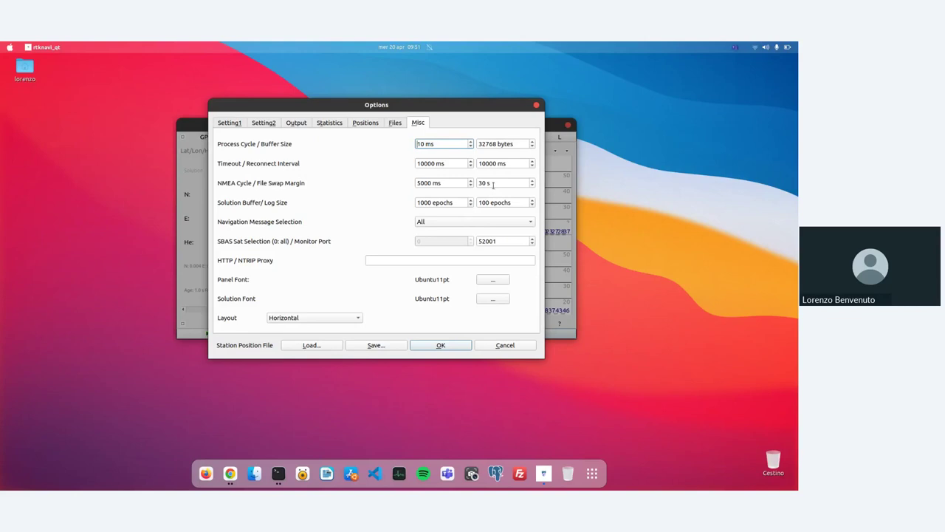
left_click(467, 223)
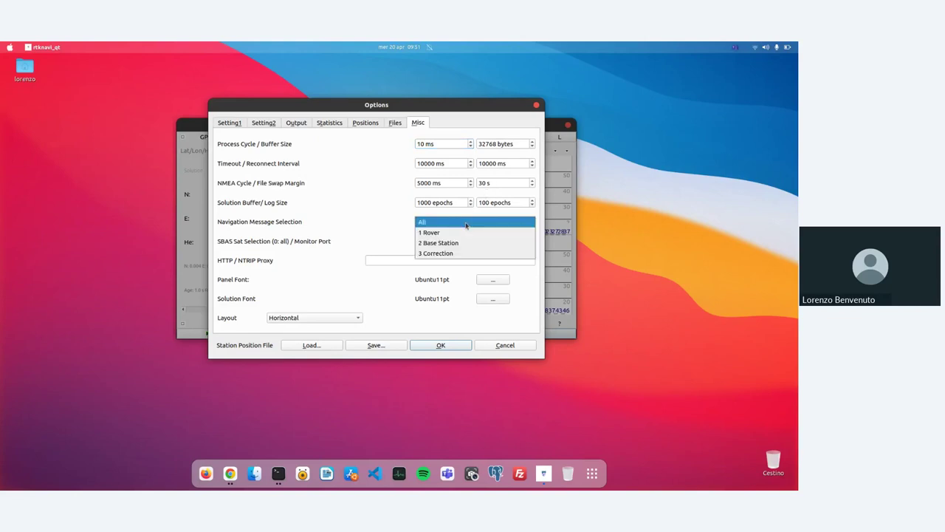
left_click(466, 223)
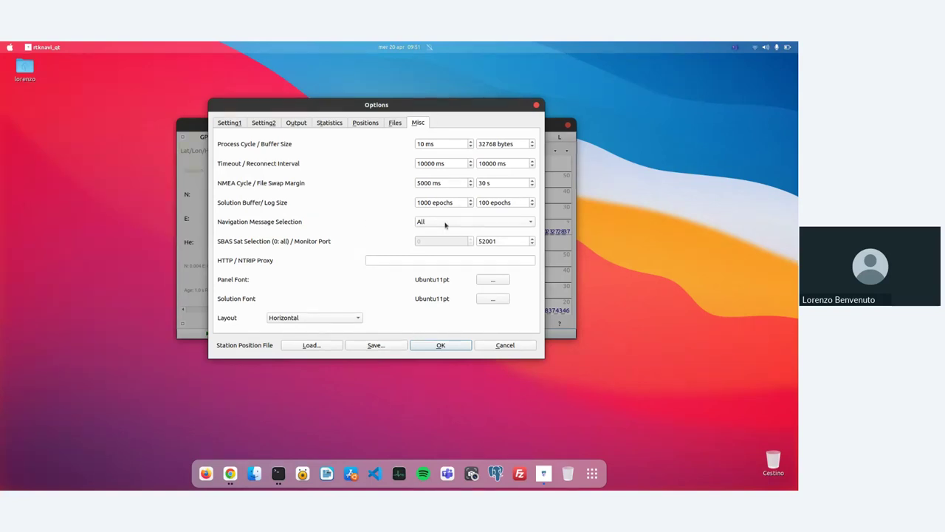
left_click(446, 223)
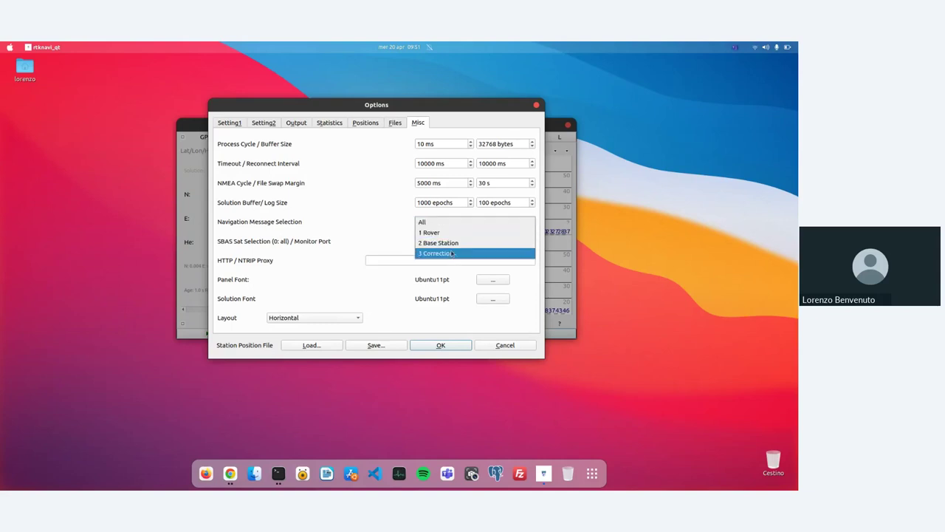
left_click(439, 225)
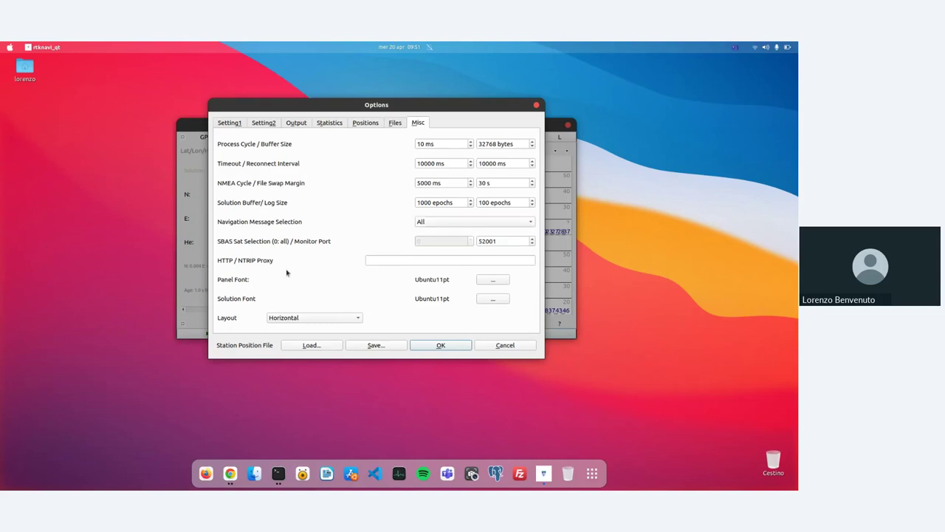
Accept the options and start real-time positioning.
left_click(441, 345)
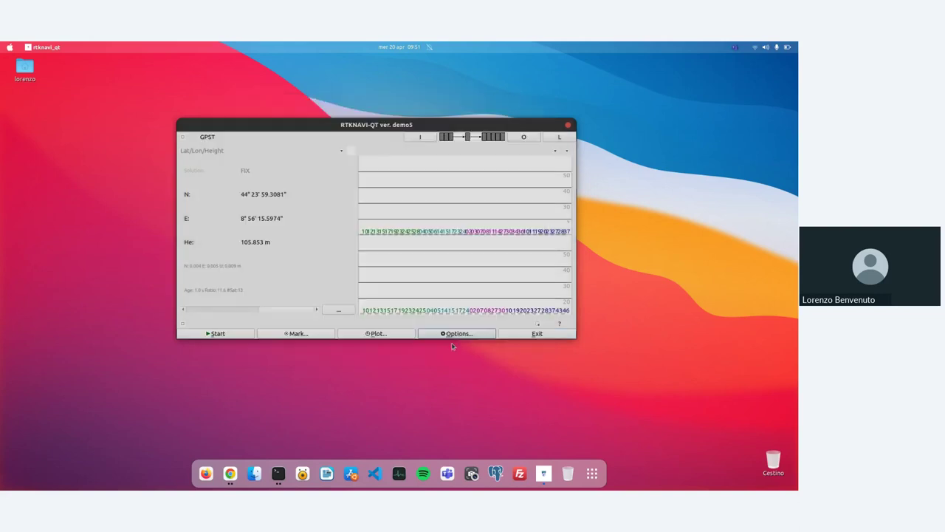
left_click(218, 333)
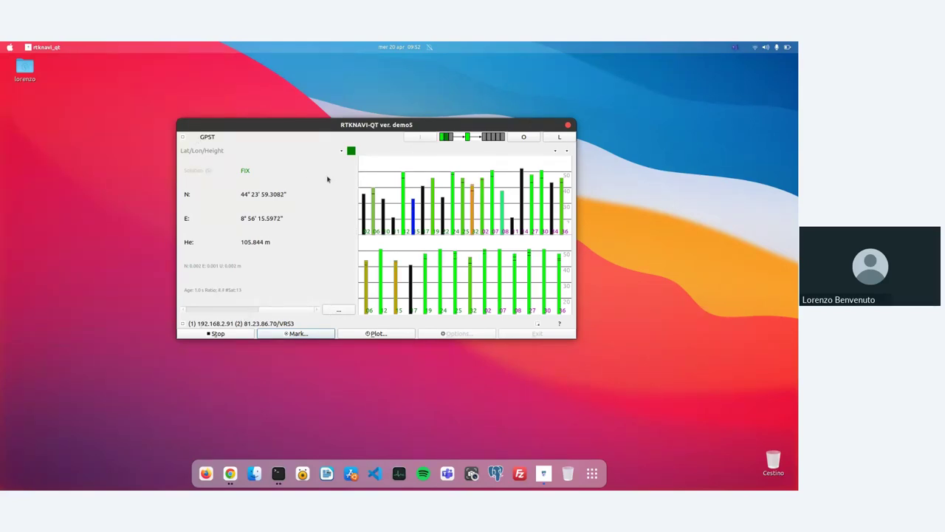
Open the RTK Monitor listing Static mode, L1+L2 frequencies and 15° elevation mask.
left_click(183, 324)
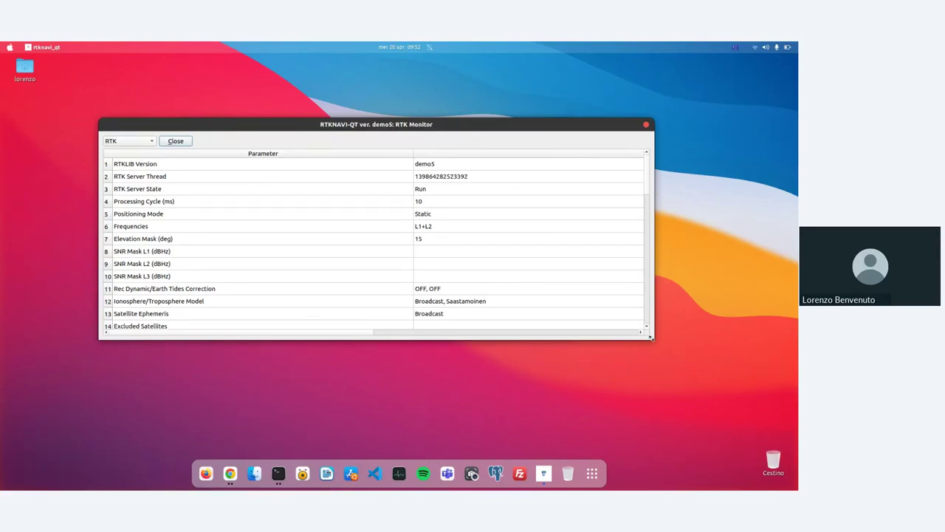
Enlarge the RTK Monitor to show Fix status, ratio 13.142 and 13 valid satellites.
left_click_drag(651, 338, 728, 443)
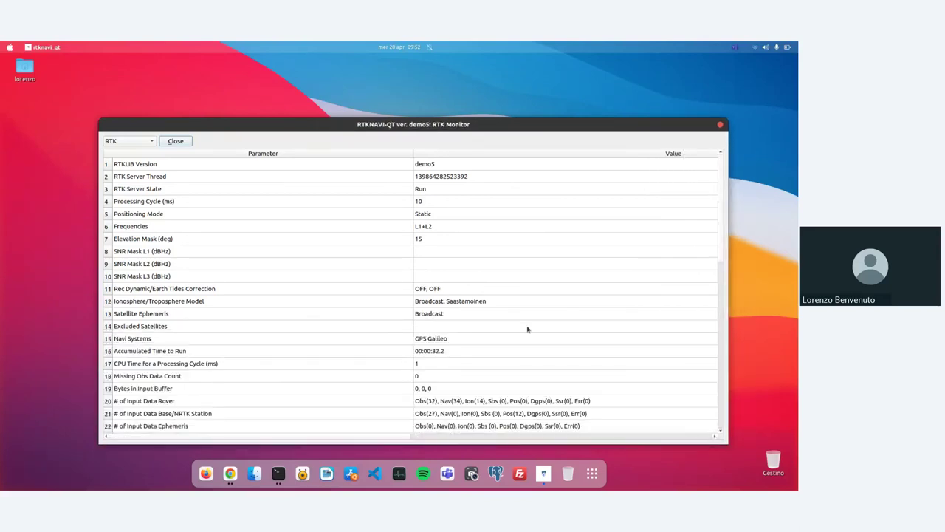
scroll(527, 329, "down", 4)
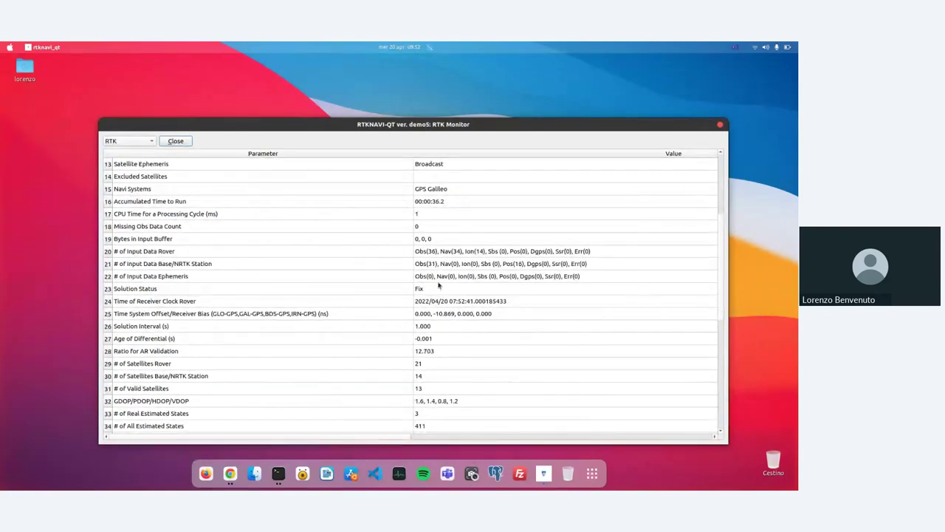
left_click(150, 141)
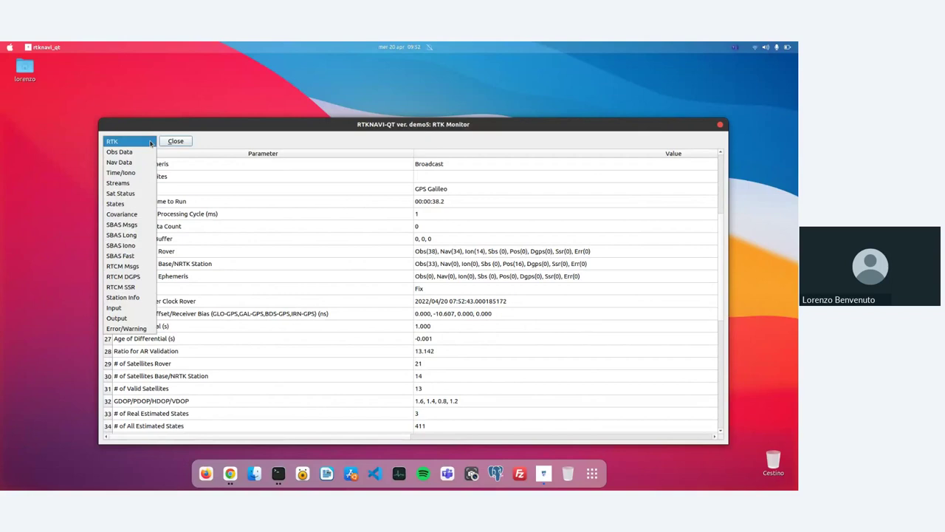
Show RTCM Msgs for stream 2 Base Station, listing message types and MSM signals.
left_click(144, 266)
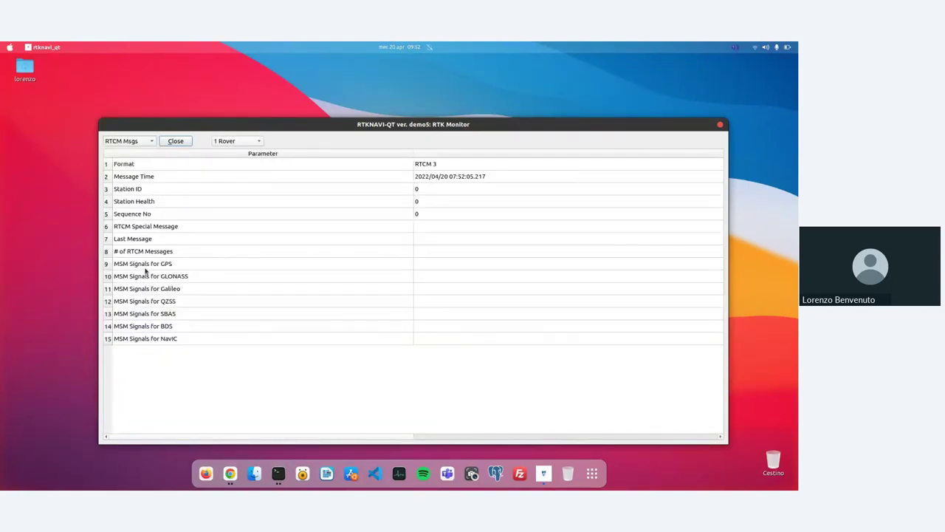
left_click(145, 143)
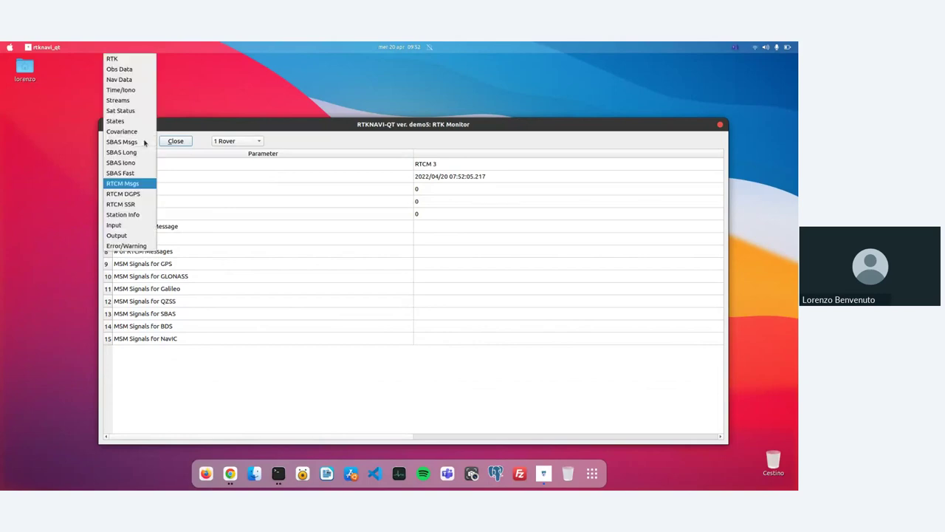
left_click(140, 183)
left_click(221, 141)
left_click(230, 151)
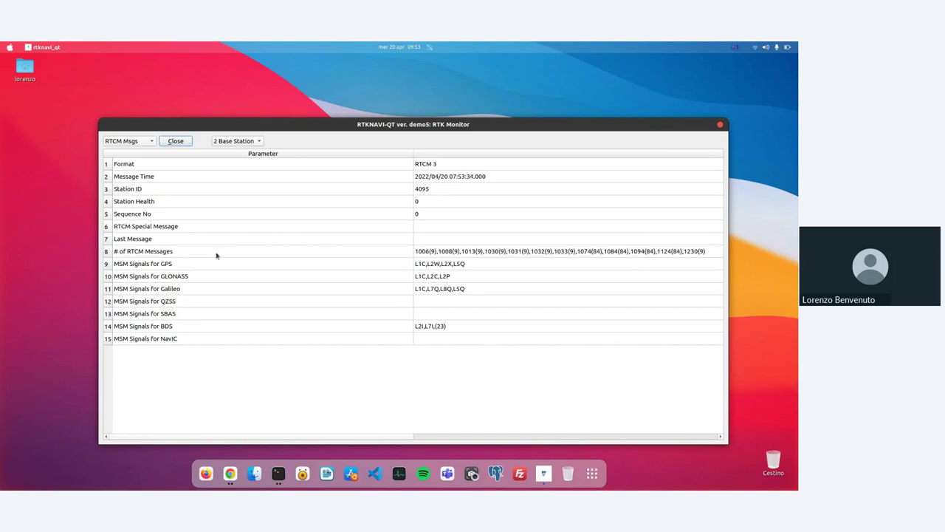
left_click(151, 144)
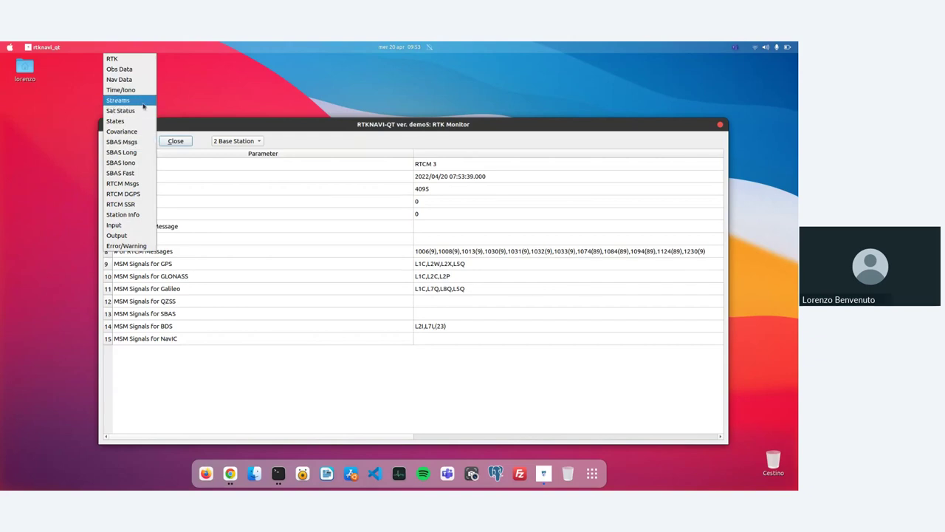
Review the Streams view, close the monitor, stop processing, and reopen Input Streams.
left_click(118, 100)
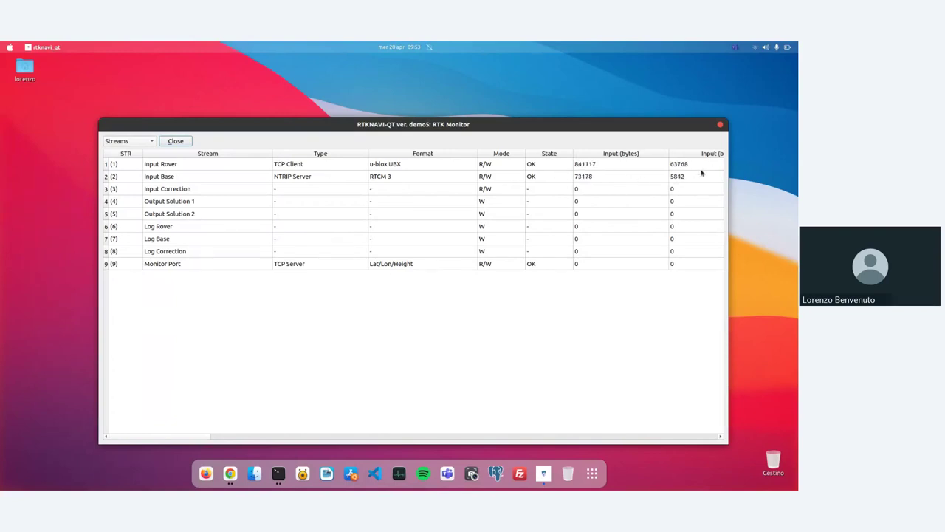
left_click(139, 143)
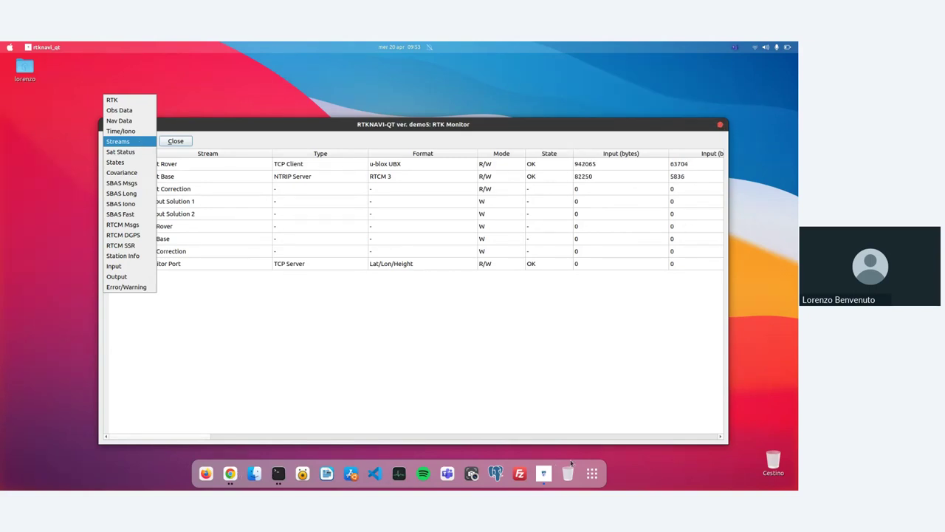
left_click(721, 125)
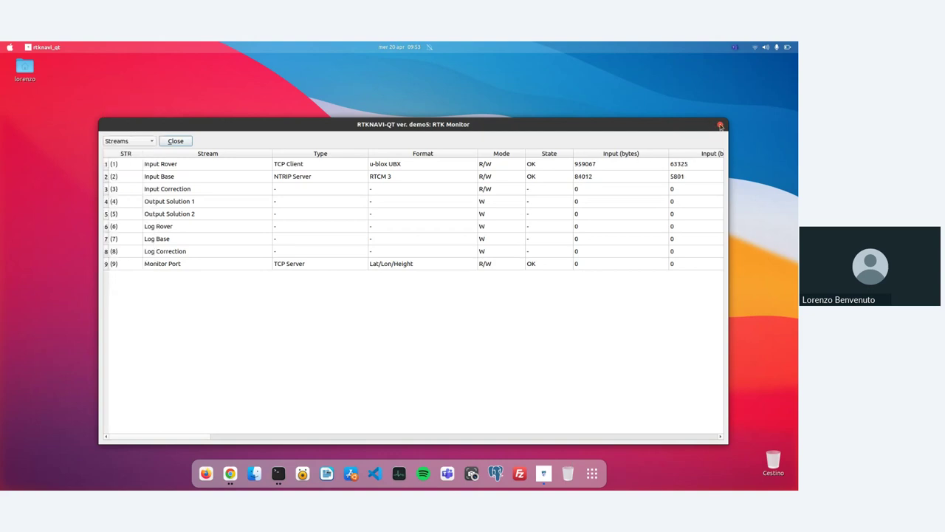
left_click(721, 125)
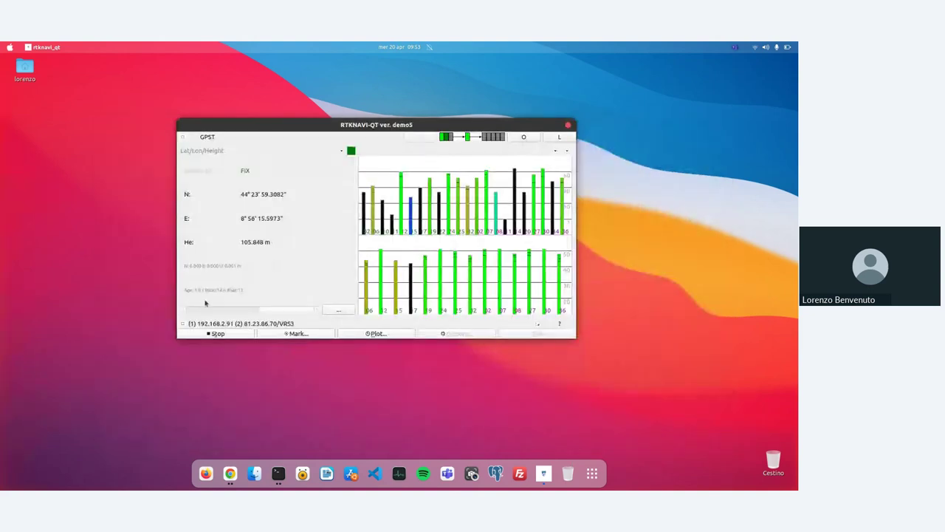
left_click(214, 334)
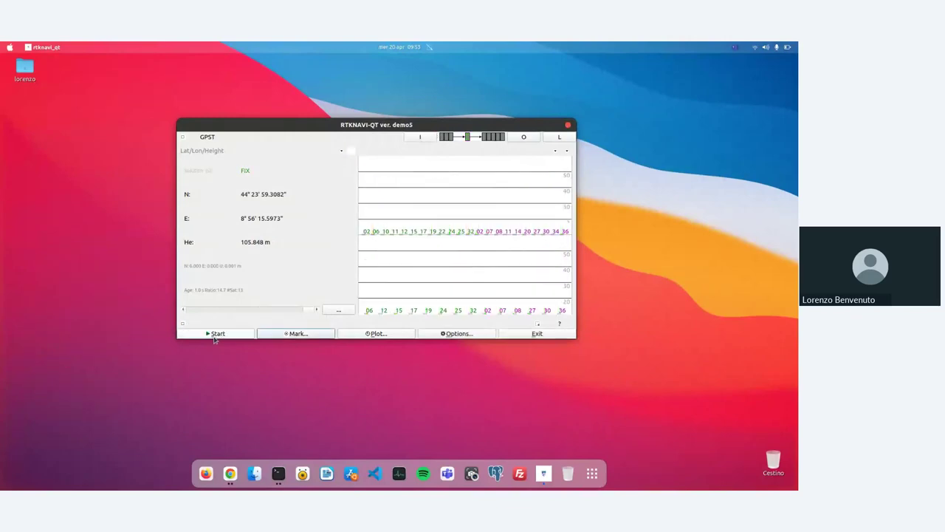
left_click(430, 138)
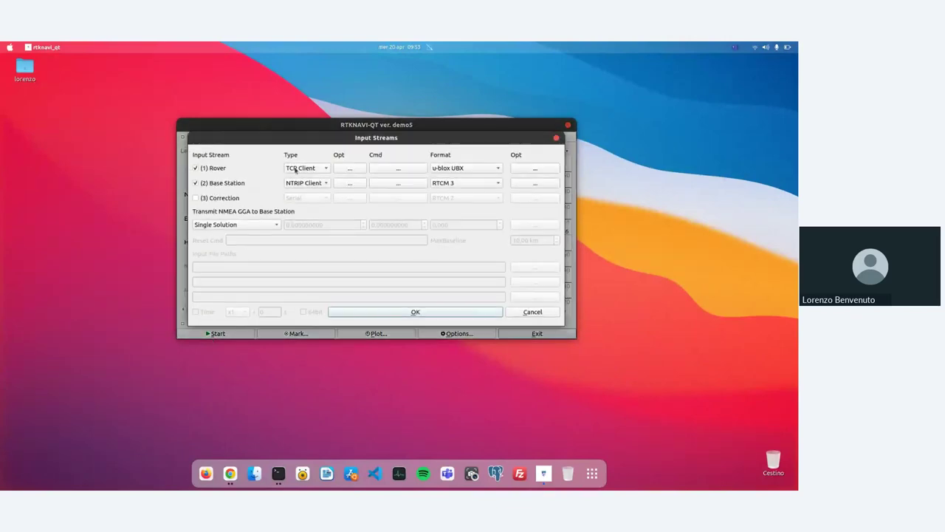
left_click(312, 185)
left_click(314, 186)
left_click(269, 226)
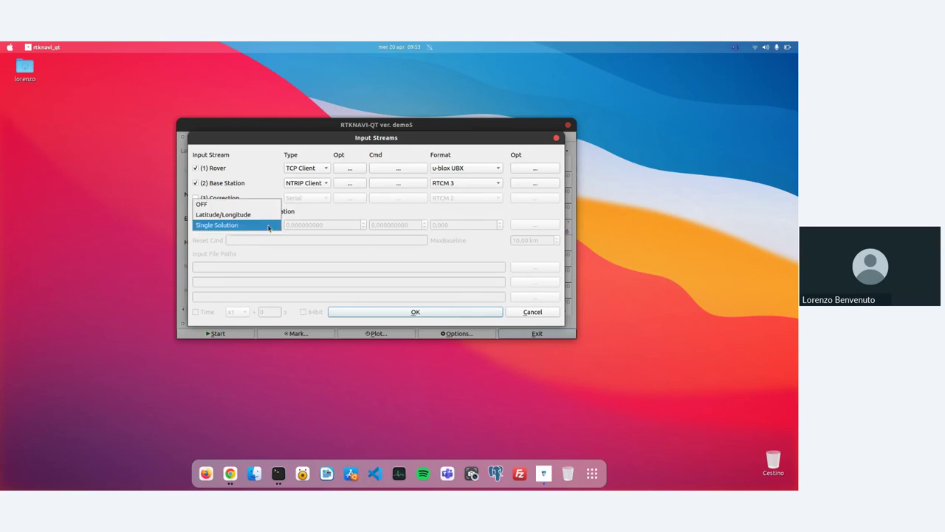
left_click(264, 215)
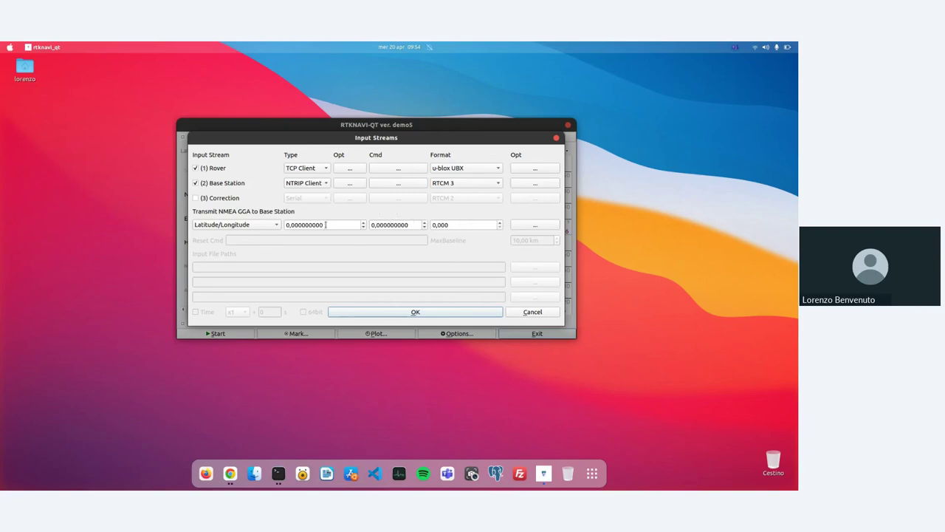
left_click(205, 226)
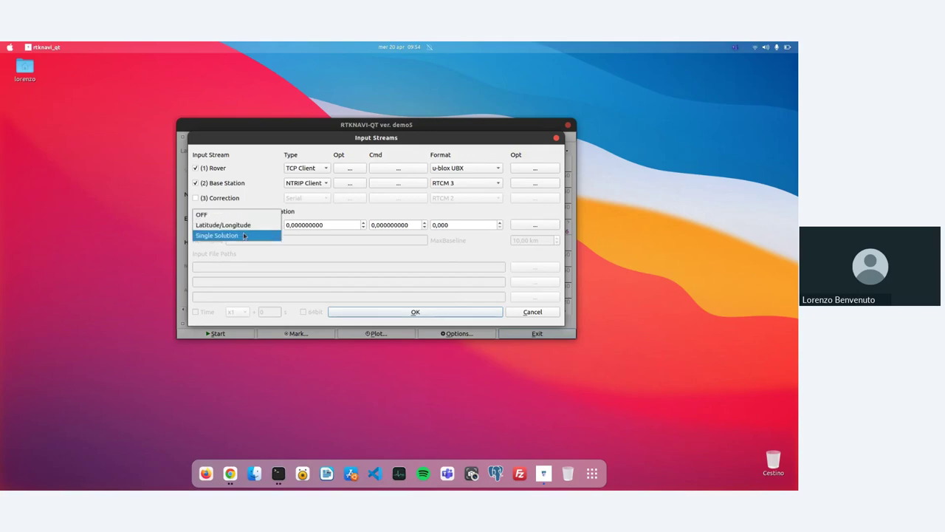
left_click(244, 235)
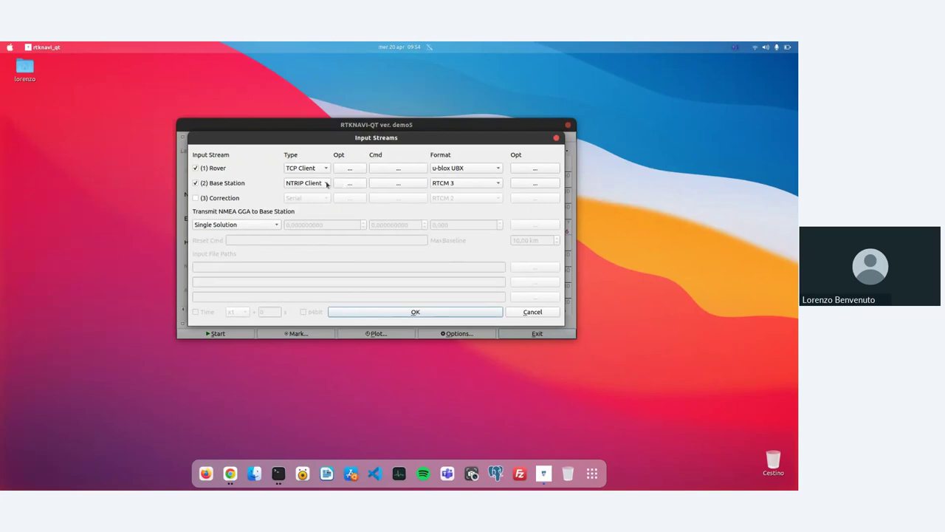
left_click(327, 184)
left_click(325, 184)
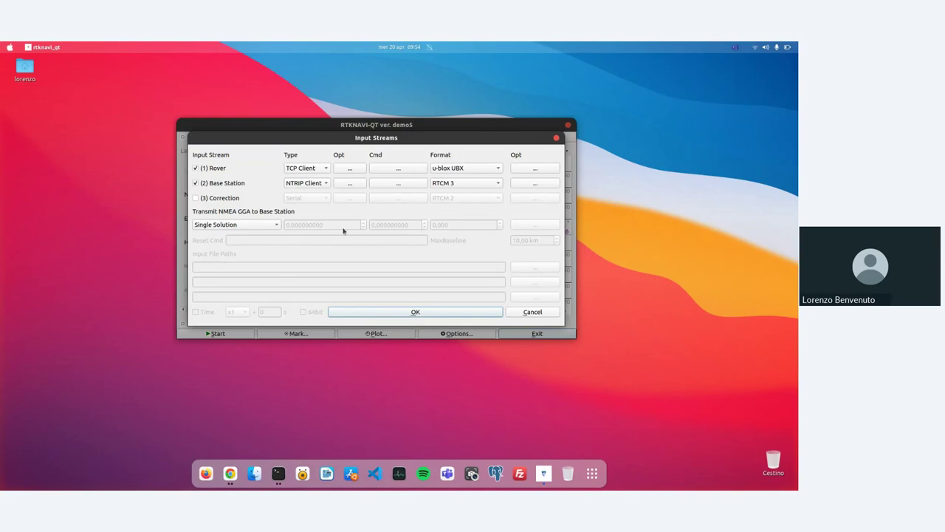
Play the Zoho Show deck full screen and advance to the closing 'Prossimo Appuntamento' slide.
left_click(229, 475)
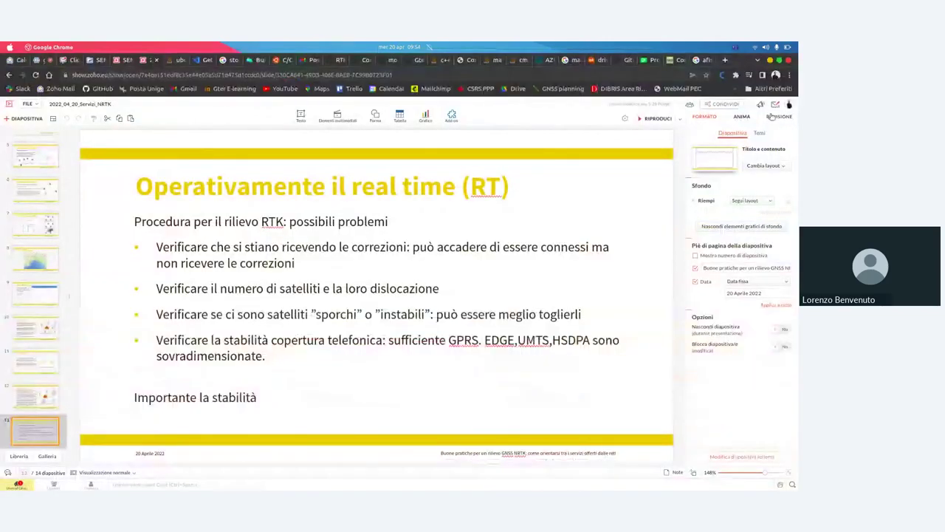
left_click(657, 118)
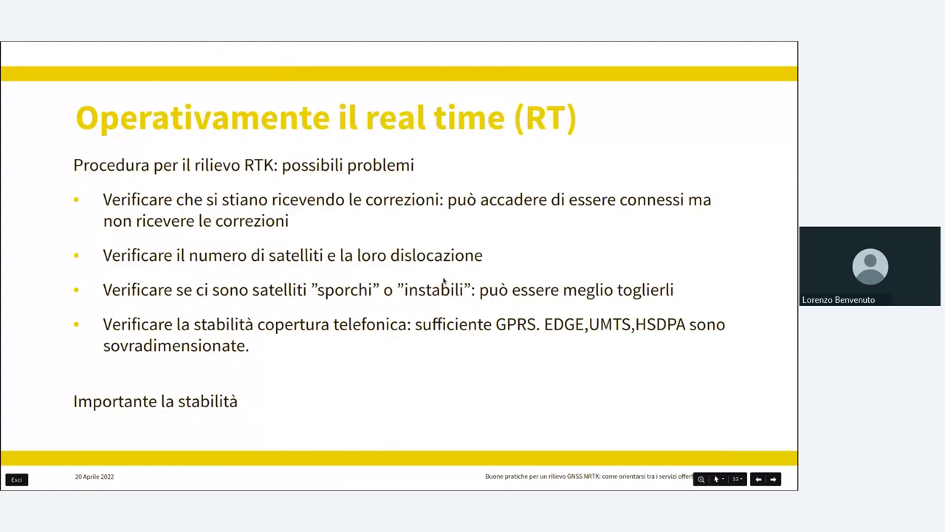
key("Right")
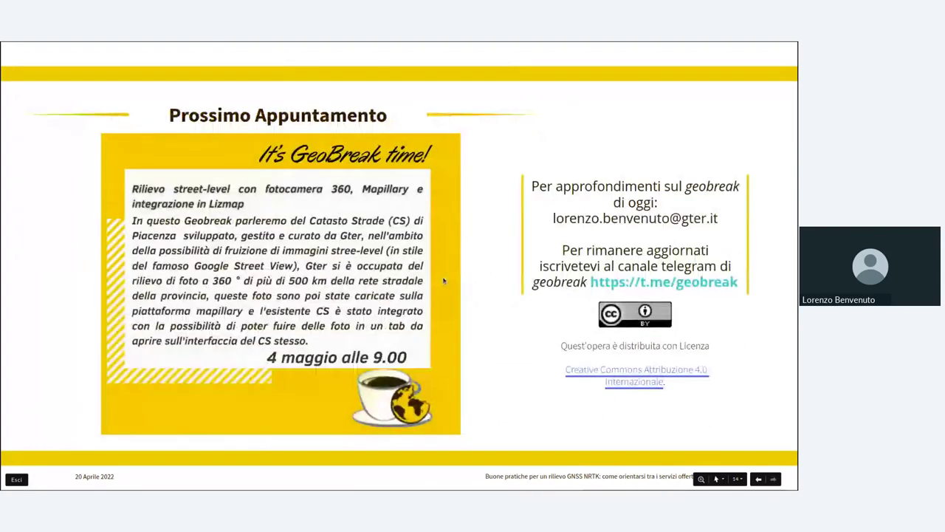